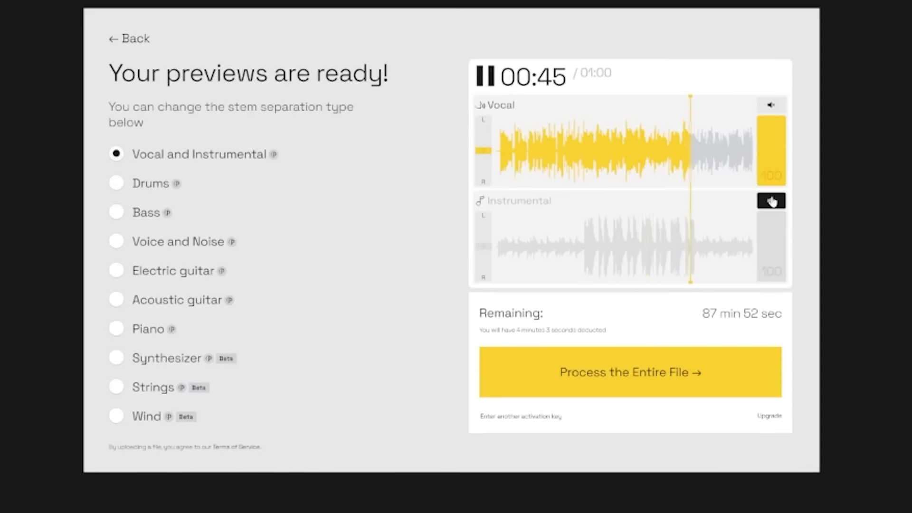
# Step: Play the LALAL.AI instrumental preview on its own, with the vocal preview muted
pyautogui.click(770, 198)
pyautogui.click(776, 107)
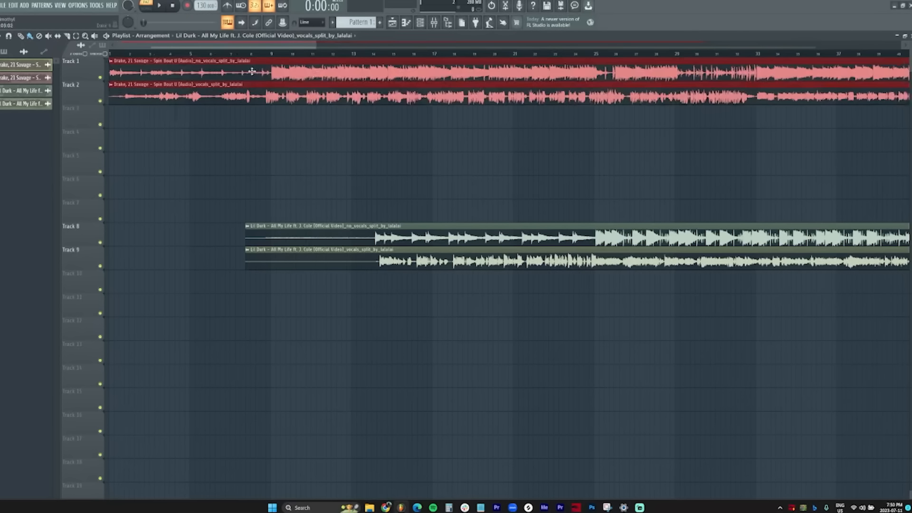
# Step: Move both Lil Durk clips on Tracks 8 and 9 to bar 1 and start playback
pyautogui.keyDown('ctrl'); pyautogui.click(237, 121); pyautogui.keyUp('ctrl')
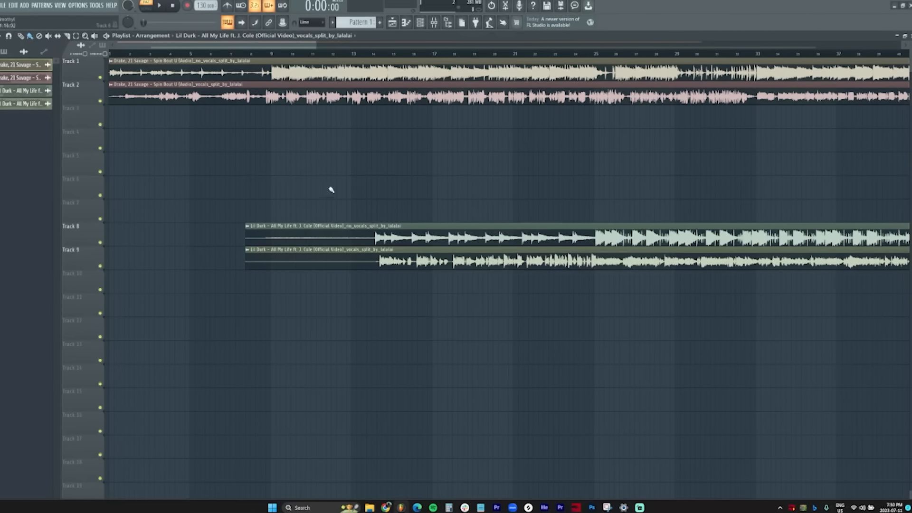
pyautogui.moveTo(343, 217); pyautogui.dragTo(350, 258)
pyautogui.moveTo(292, 236); pyautogui.dragTo(155, 232)
pyautogui.rightClick(246, 184)
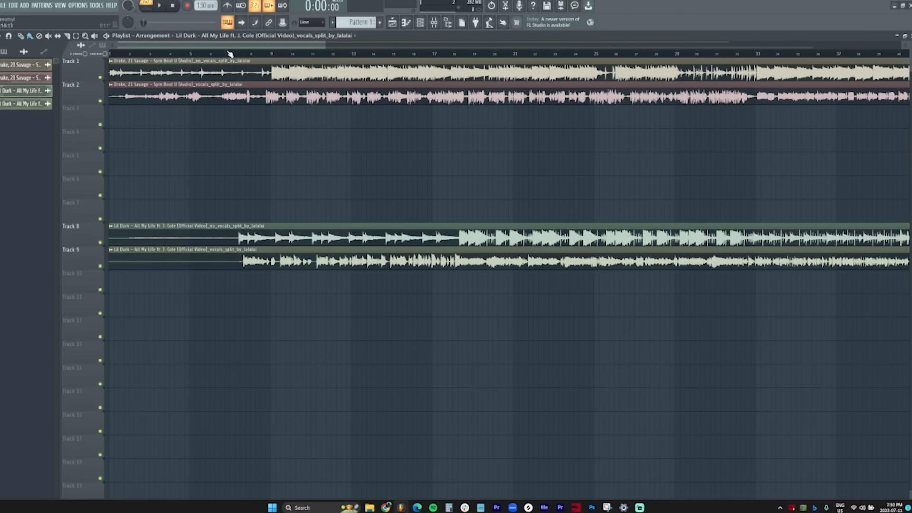
pyautogui.scroll(3, 230, 54)
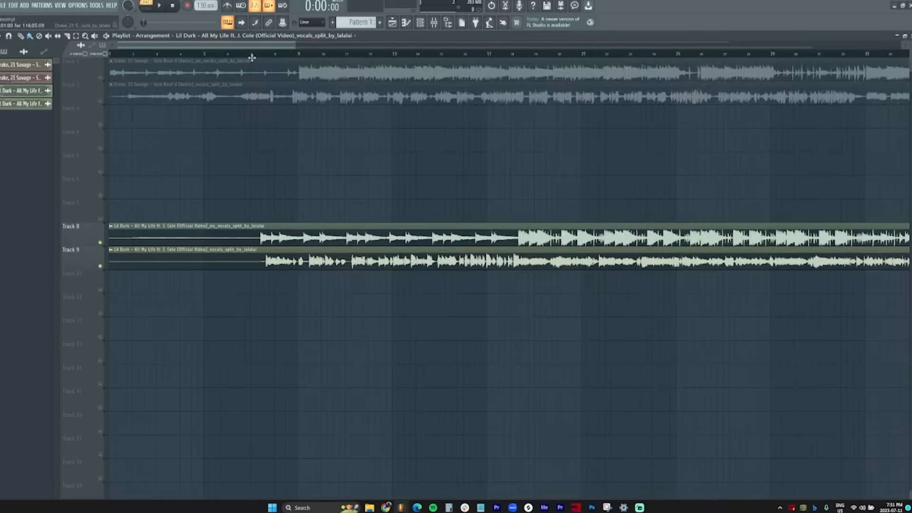
pyautogui.scroll(4, 251, 57)
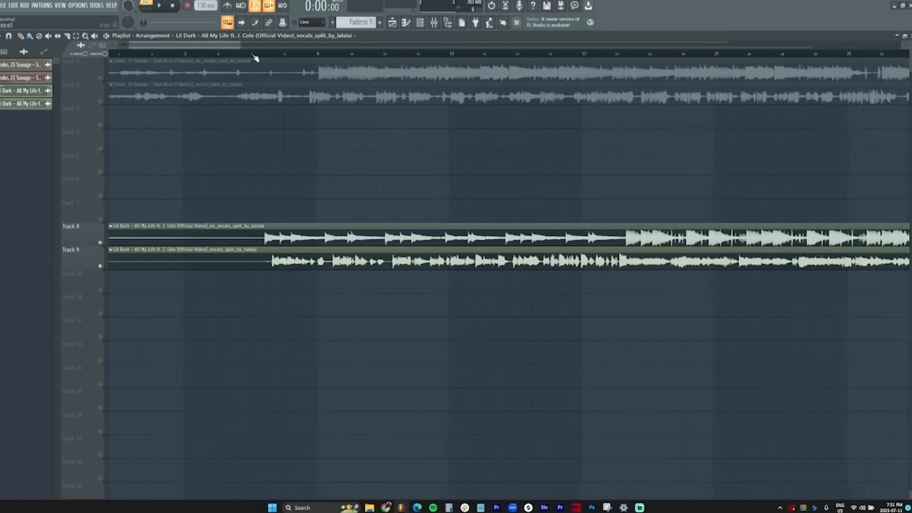
pyautogui.scroll(-4, 156, 56)
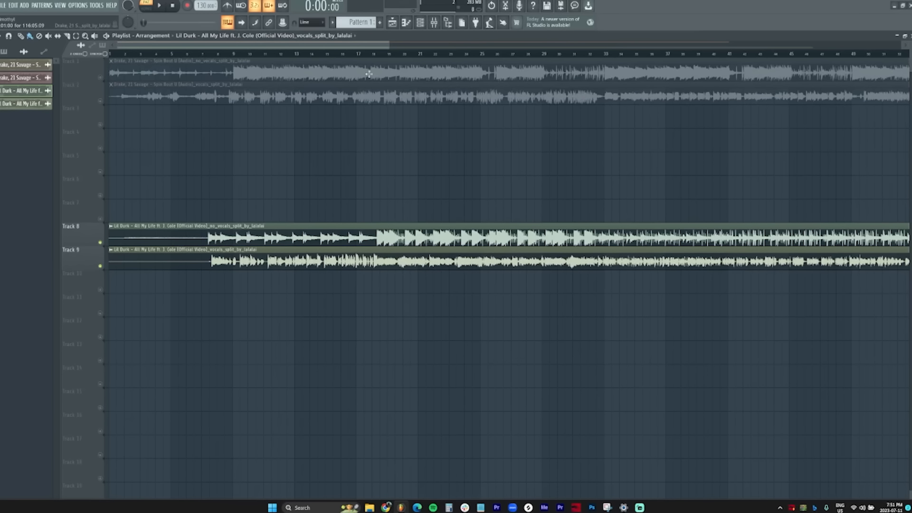
pyautogui.press('space')
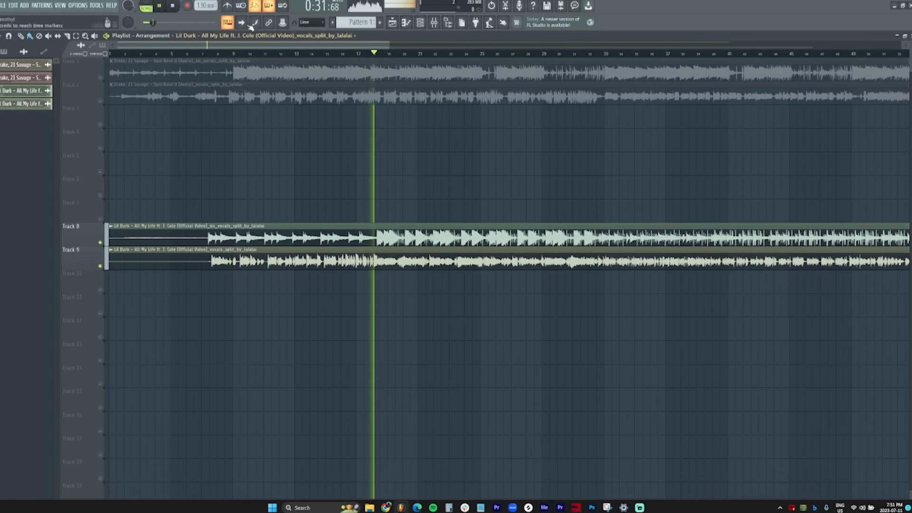
# Step: Tap along to the Lil Durk beat in the Tempo tapper to set 141 BPM, then stop playback
pyautogui.click(205, 6)
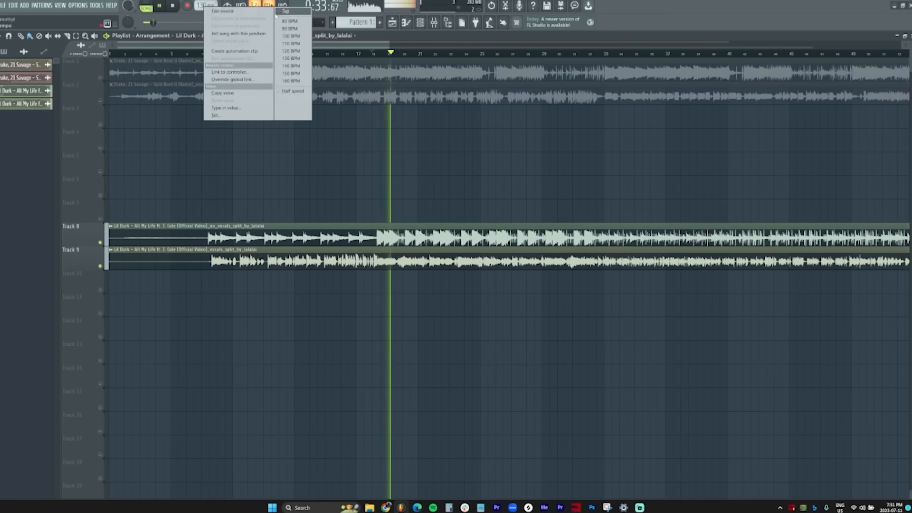
pyautogui.click(281, 17)
pyautogui.press('space')
pyautogui.press('space')
pyautogui.press('space')
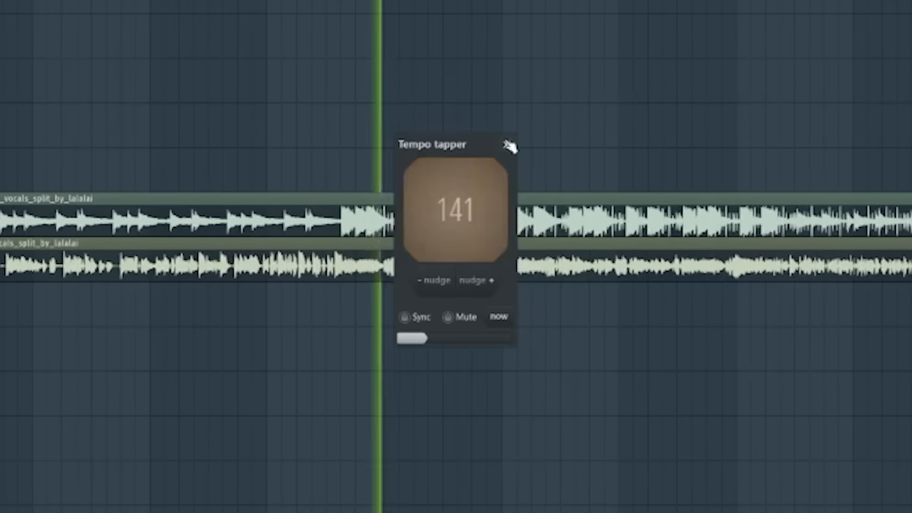
pyautogui.press('space')
pyautogui.press('space')
pyautogui.click(509, 145)
pyautogui.press('space')
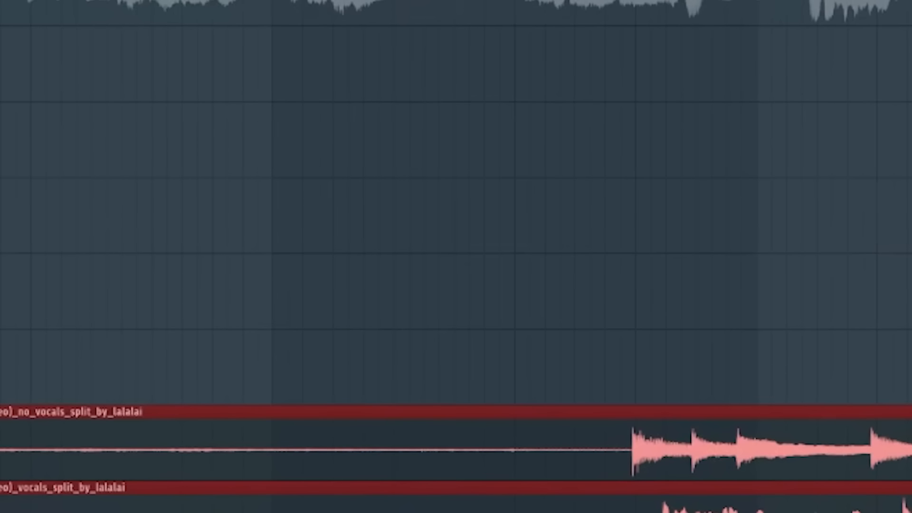
# Step: Mute the Lil Durk vocal on Track 9 and play the instrumental against the grid at 143 BPM
pyautogui.scroll(-2, 455, 256)
pyautogui.scroll(-1, 456, 257)
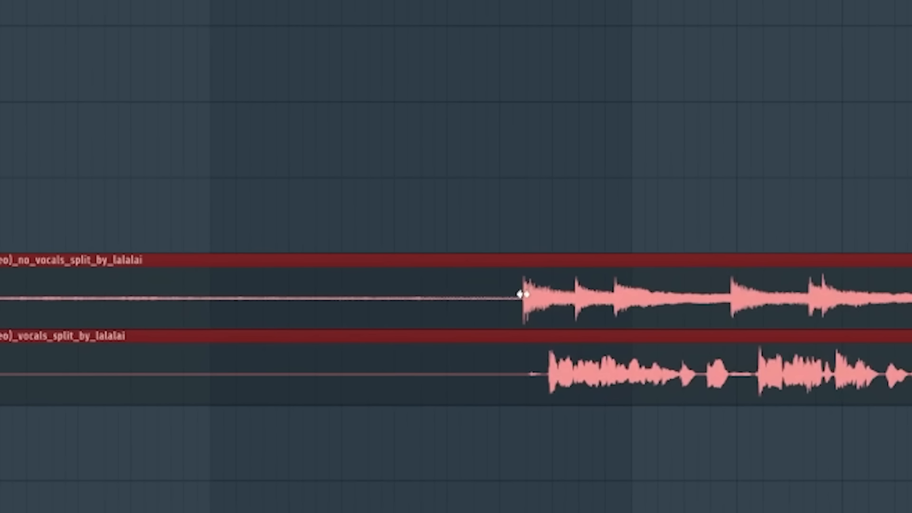
pyautogui.click(1, 375)
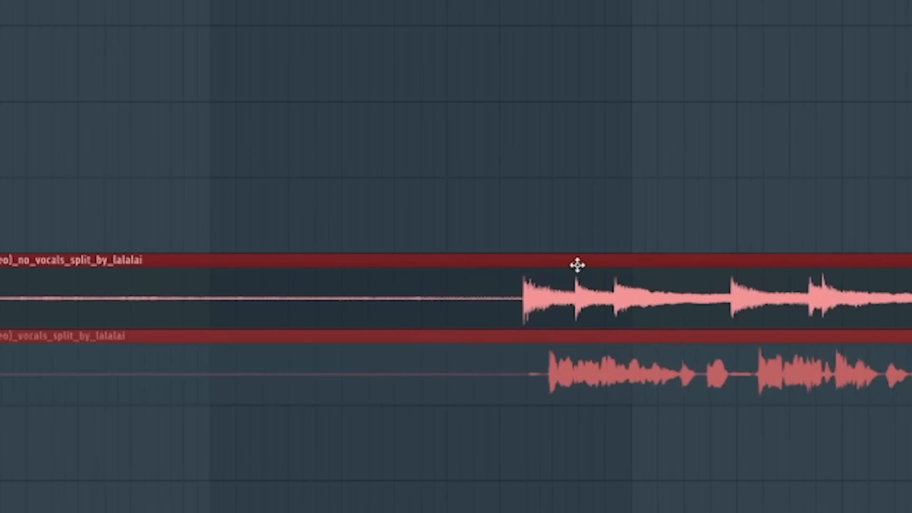
pyautogui.scroll(-1, 456, 333)
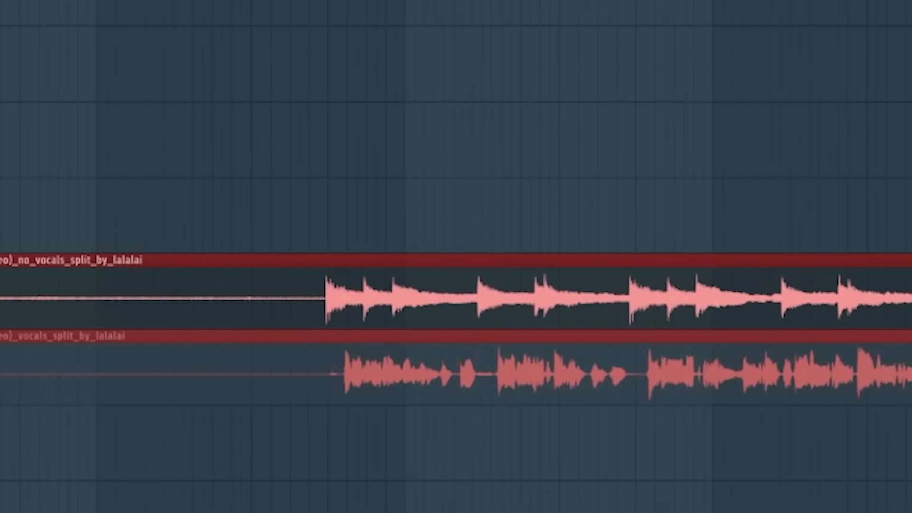
pyautogui.scroll(-1, 456, 332)
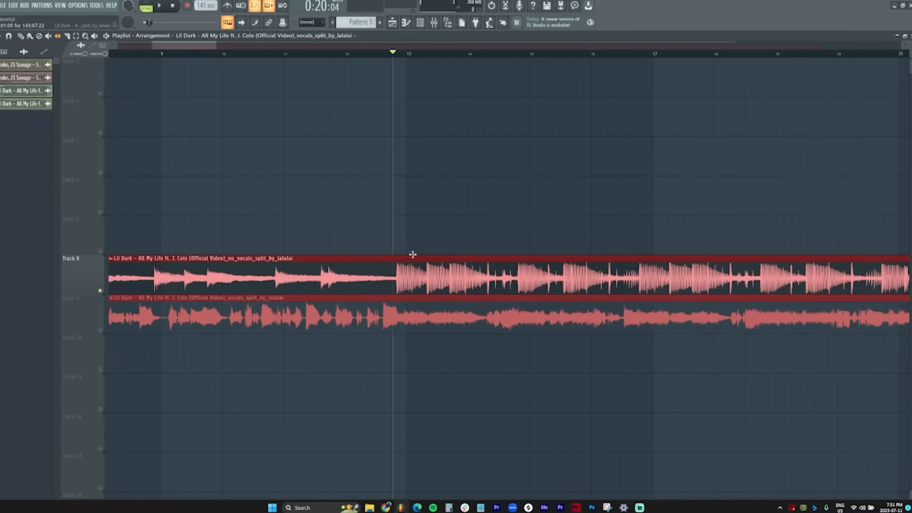
pyautogui.scroll(2, 442, 185)
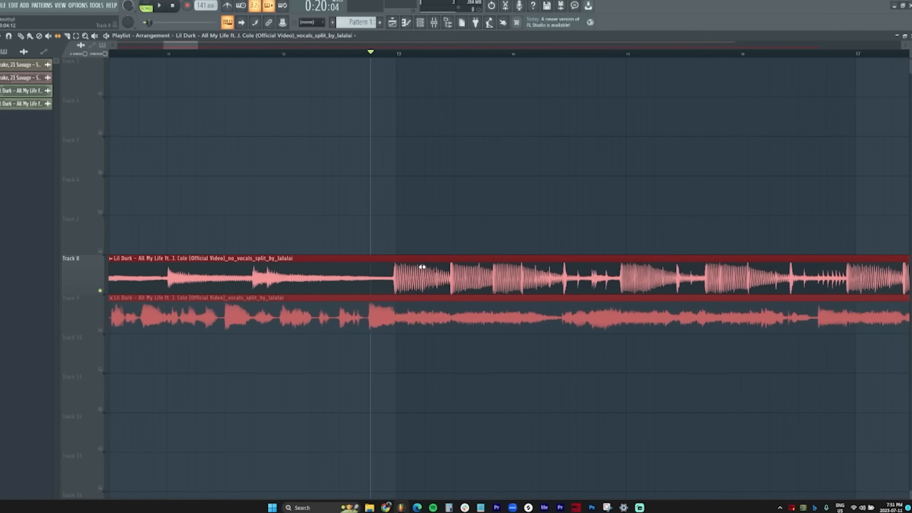
pyautogui.press('space')
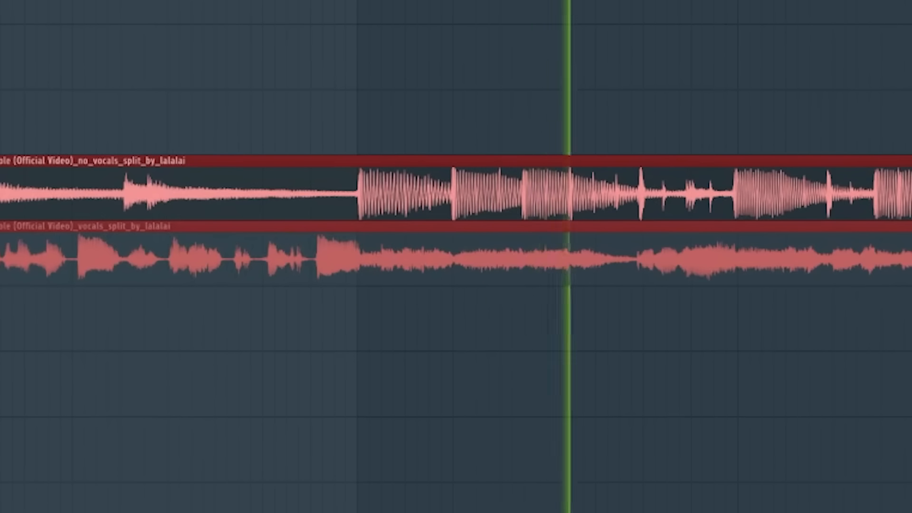
pyautogui.scroll(1, 565, 192)
pyautogui.press('space')
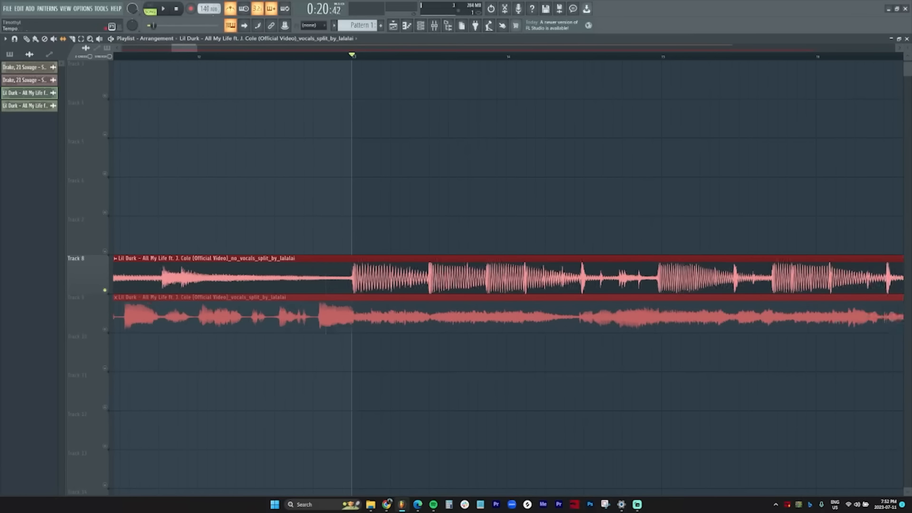
# Step: Slip the instrumental's downbeat onto bar 13 and play several parts back to check alignment
pyautogui.scroll(2, 210, 10)
pyautogui.moveTo(423, 292); pyautogui.dragTo(397, 289)
pyautogui.press('space')
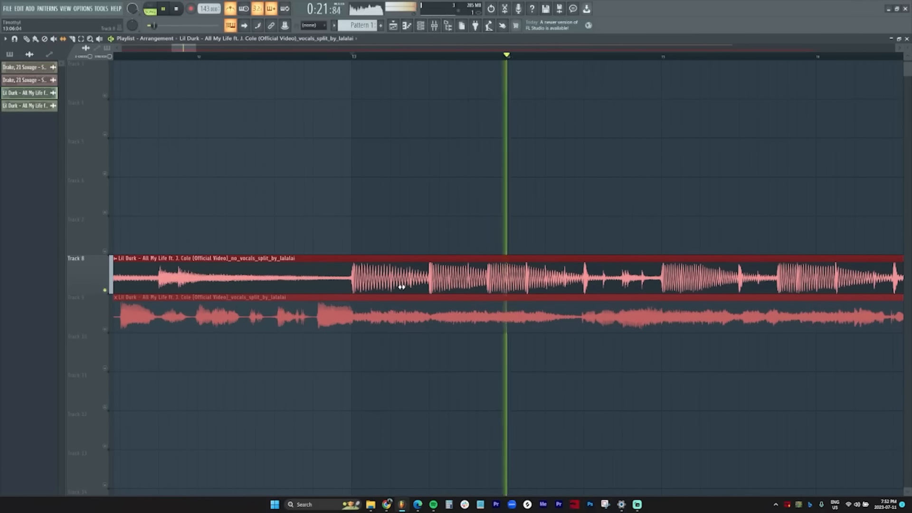
pyautogui.scroll(-5, 536, 56)
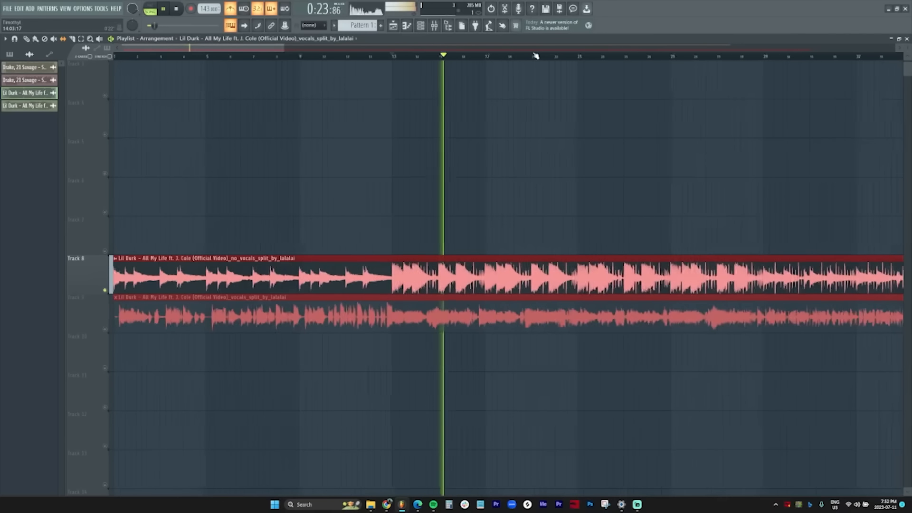
pyautogui.hscroll(5, 536, 55)
pyautogui.press('space')
pyautogui.scroll(2, 527, 56)
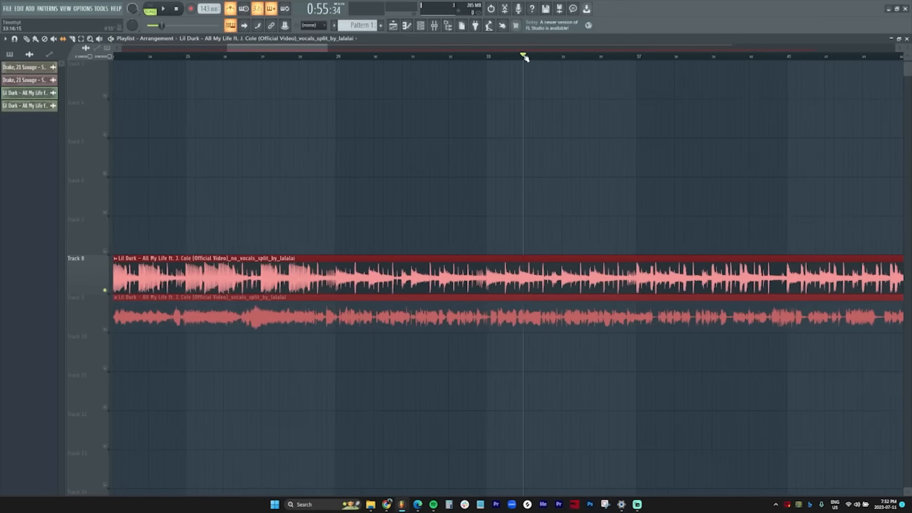
pyautogui.scroll(3, 525, 56)
pyautogui.press('space')
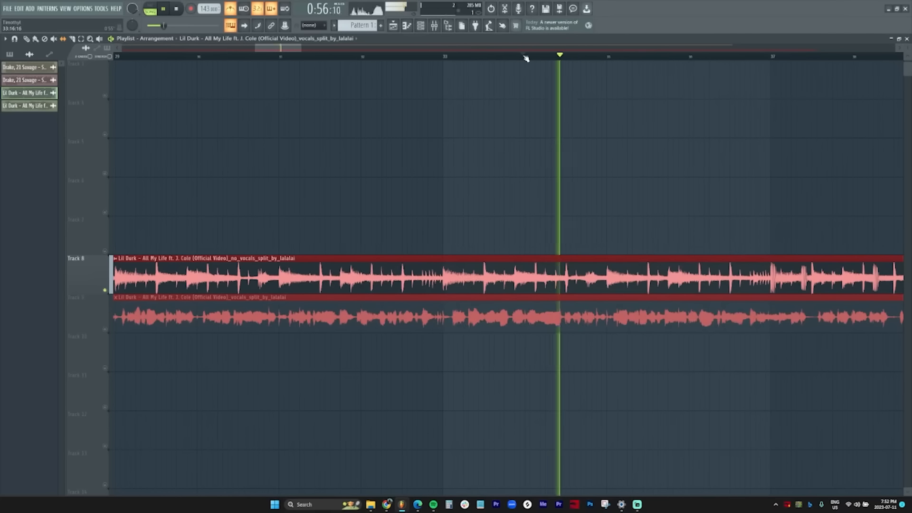
pyautogui.scroll(-5, 526, 58)
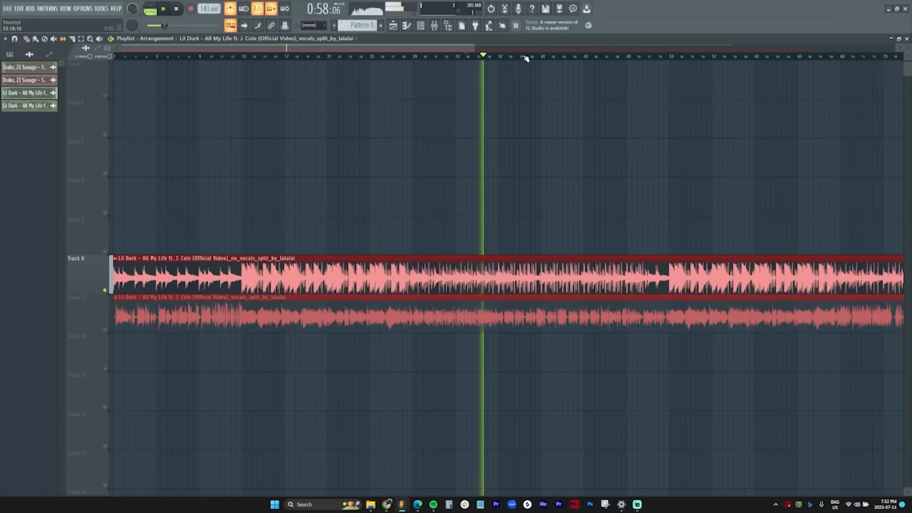
pyautogui.press('space')
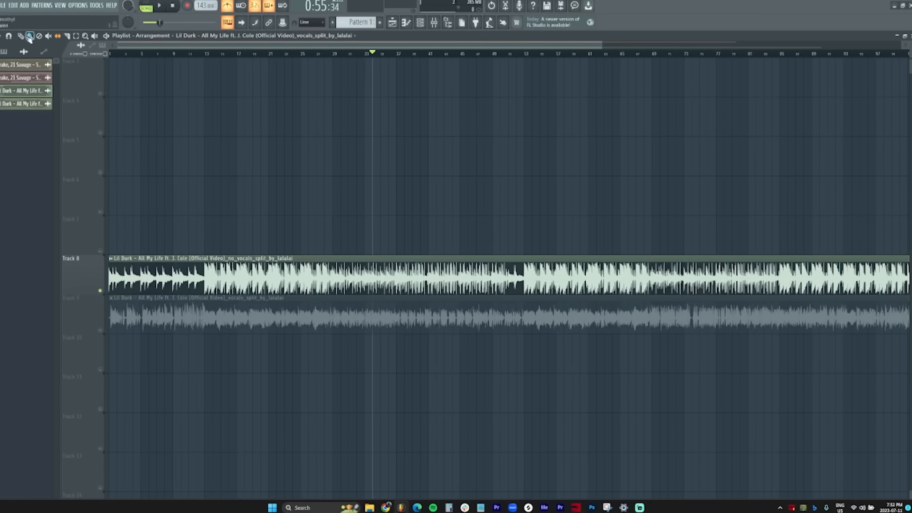
# Step: Set the no_vocals clip's TIME to Project tempo and reset its PITCH
pyautogui.doubleClick(234, 274)
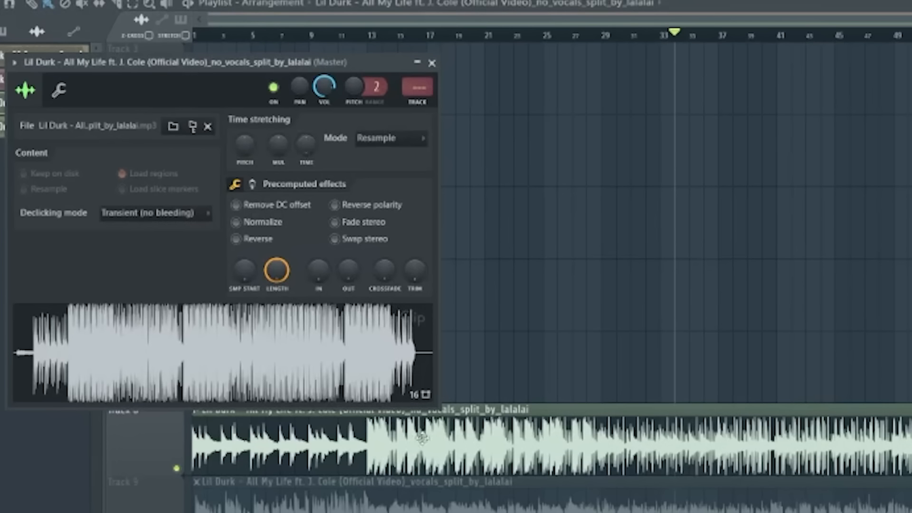
pyautogui.rightClick(308, 143)
pyautogui.click(332, 180)
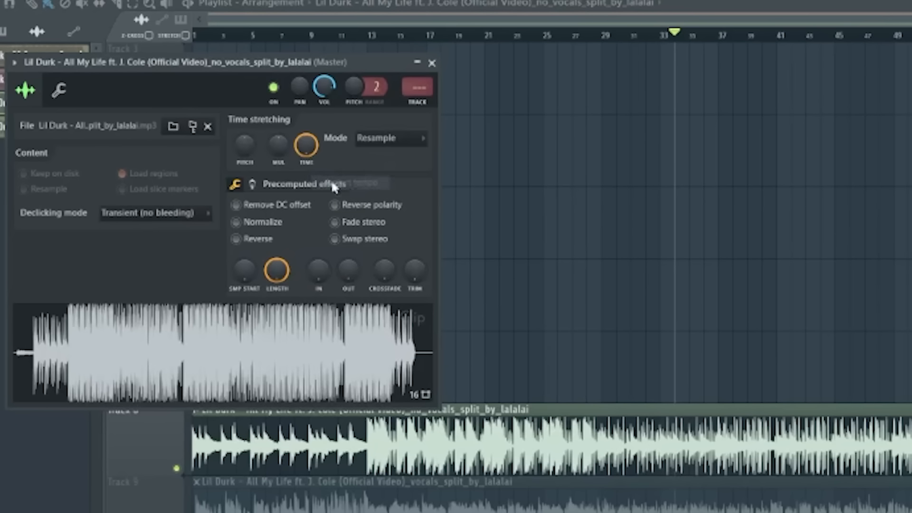
pyautogui.rightClick(251, 153)
pyautogui.click(275, 158)
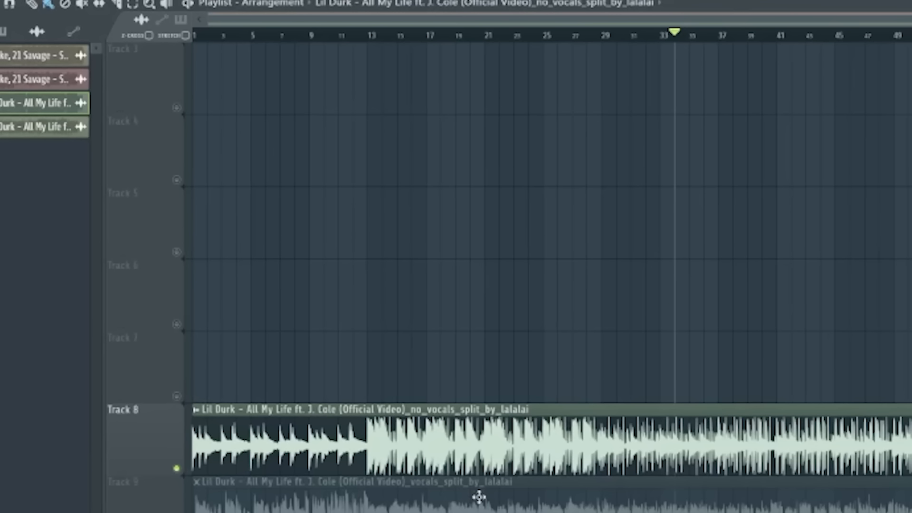
# Step: Set the vocals clip's TIME to Project tempo and reset its PITCH
pyautogui.doubleClick(479, 496)
pyautogui.rightClick(323, 162)
pyautogui.click(339, 199)
pyautogui.rightClick(263, 170)
pyautogui.click(275, 181)
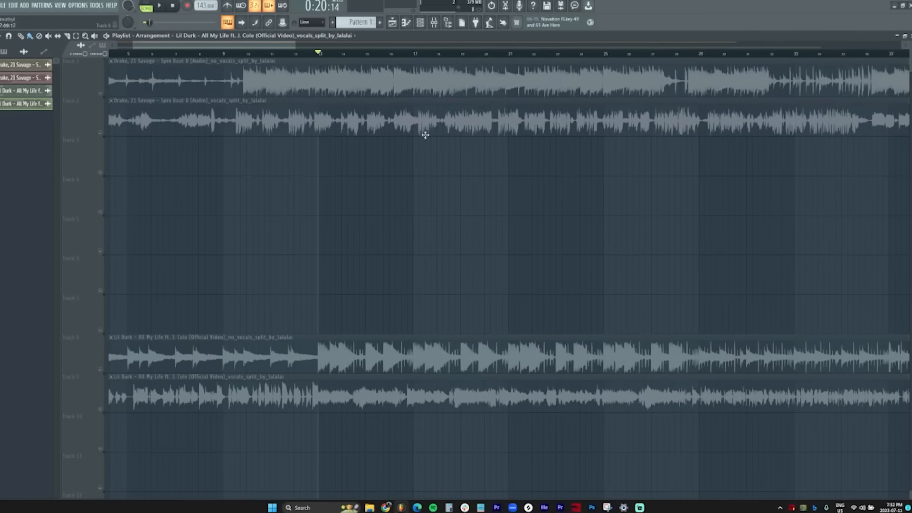
pyautogui.moveTo(209, 46); pyautogui.dragTo(190, 49)
pyautogui.moveTo(300, 176); pyautogui.dragTo(243, 63)
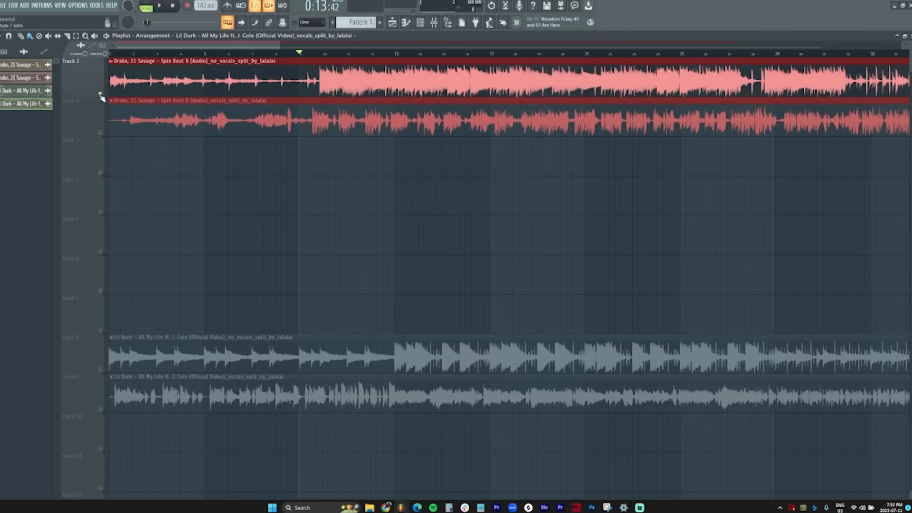
pyautogui.click(101, 134)
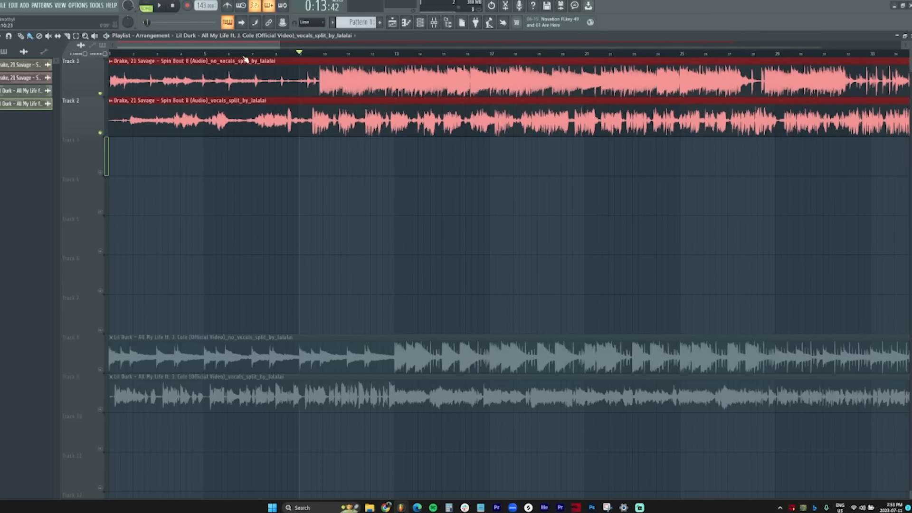
pyautogui.moveTo(245, 61); pyautogui.dragTo(317, 60)
pyautogui.click(375, 53)
pyautogui.press('space')
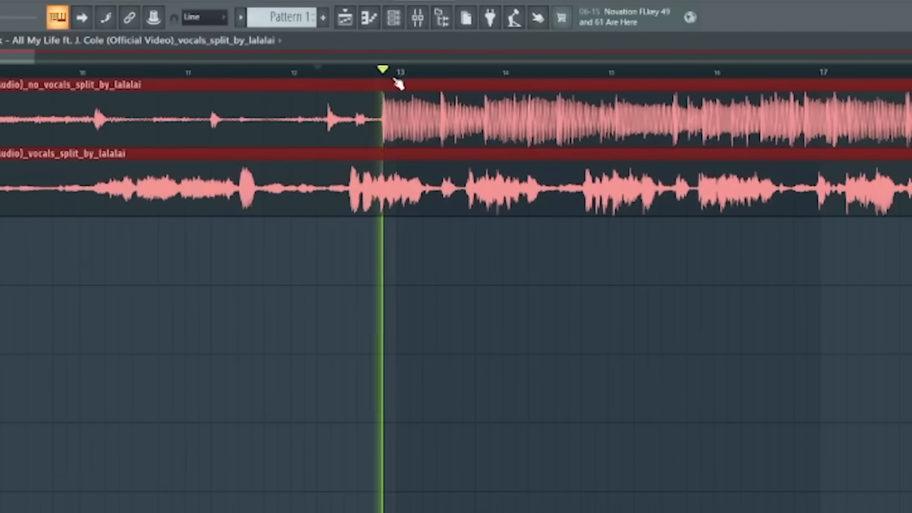
pyautogui.press('space')
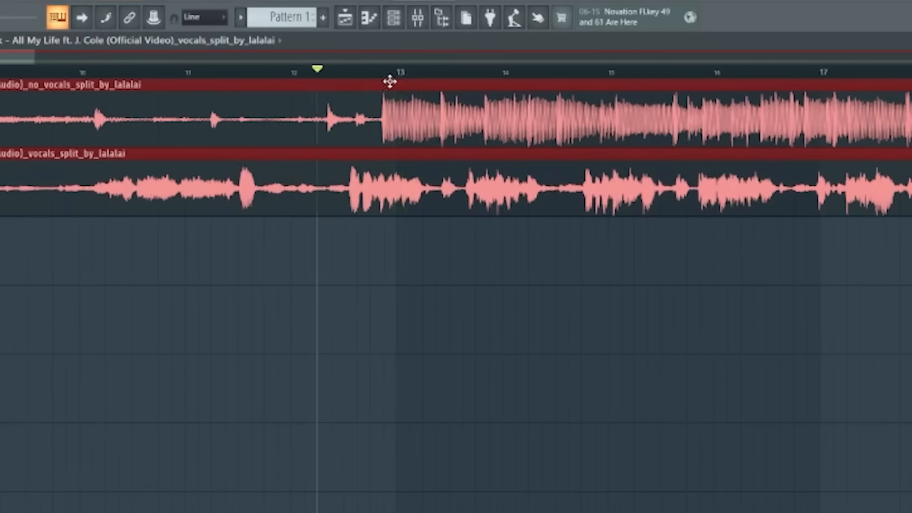
pyautogui.moveTo(417, 60); pyautogui.dragTo(424, 60)
pyautogui.scroll(3, 398, 76)
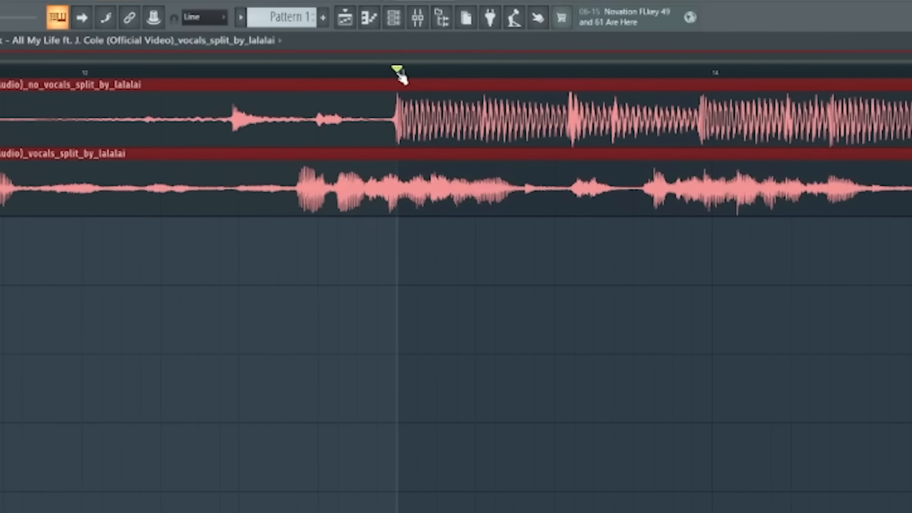
pyautogui.press('space')
pyautogui.scroll(-2, 402, 76)
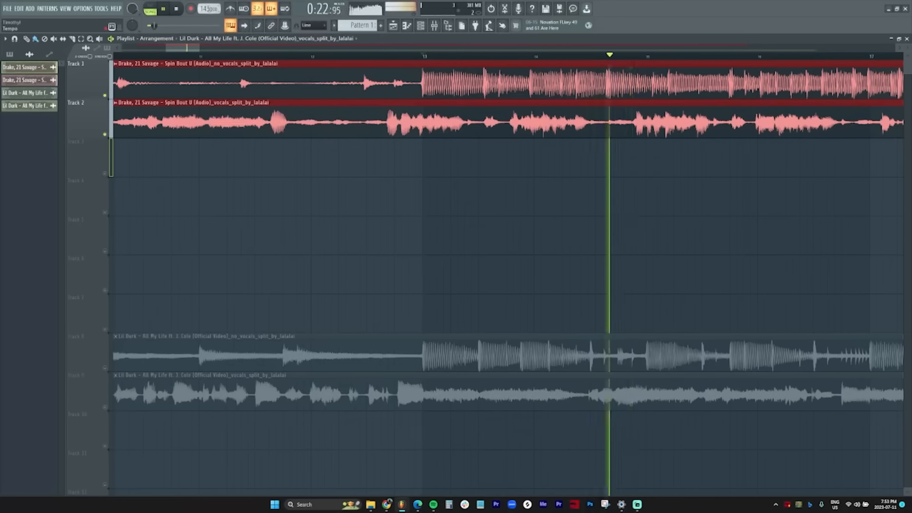
pyautogui.press('space')
pyautogui.rightClick(213, 9)
# Step: Apply the tapped tempo from the Tempo tapper and restretch all channels to it
pyautogui.click(298, 92)
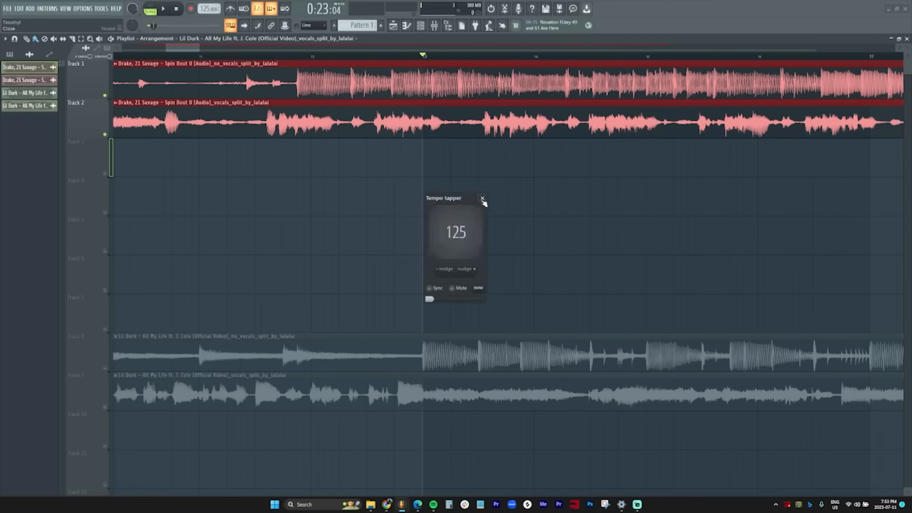
pyautogui.click(482, 198)
pyautogui.click(466, 274)
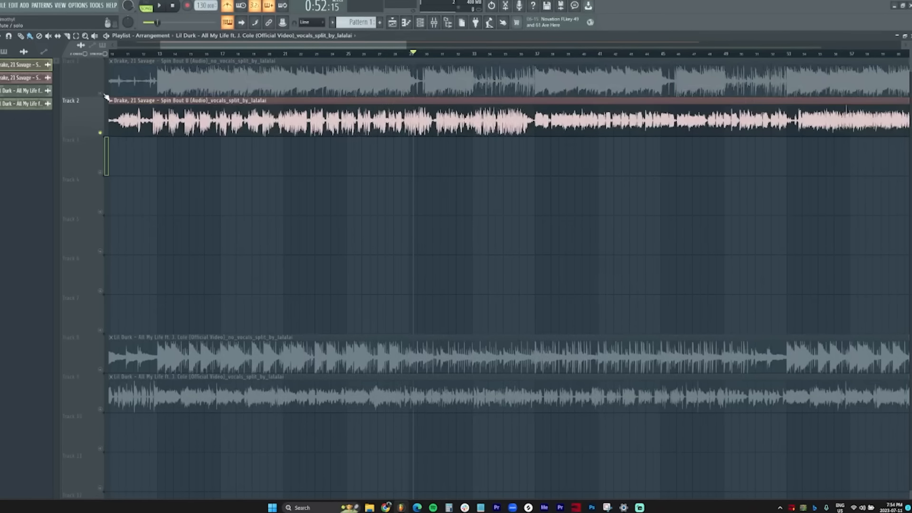
# Step: Solo the Drake instrumental on Track 1 and zoom the playlist in and out
pyautogui.rightClick(102, 94)
pyautogui.moveTo(209, 45); pyautogui.dragTo(188, 45)
pyautogui.scroll(2, 227, 57)
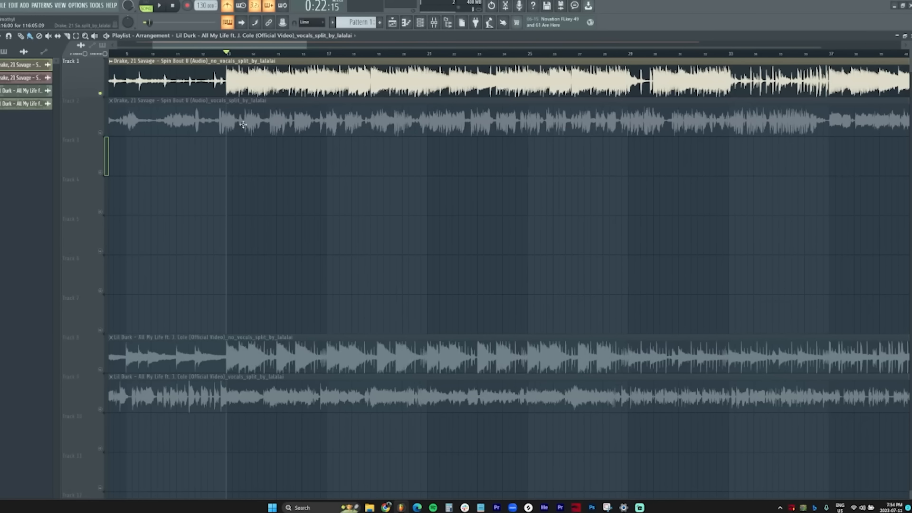
pyautogui.scroll(-2, 219, 60)
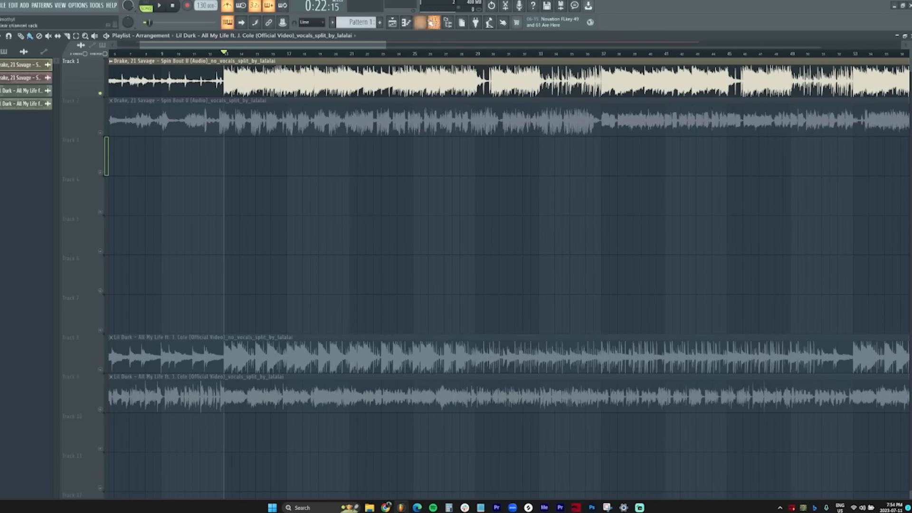
# Step: Insert a 3x Osc channel above 808 Kick in the Channel rack, then mark G# in ShowScale
pyautogui.click(433, 23)
pyautogui.click(336, 184)
pyautogui.rightClick(334, 196)
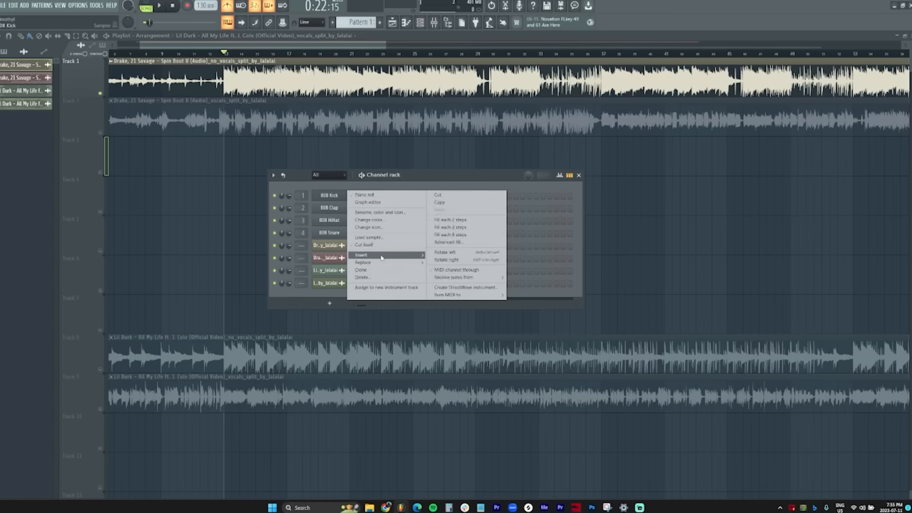
pyautogui.moveTo(382, 258)
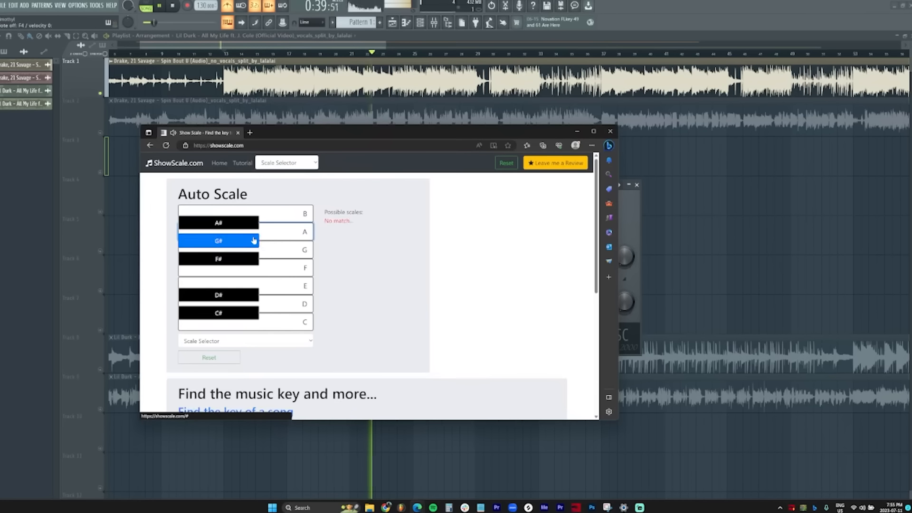
pyautogui.click(252, 238)
# Step: Mark G, F, D#, D, G# and A# on ShowScale's Auto Scale keyboard
pyautogui.click(270, 253)
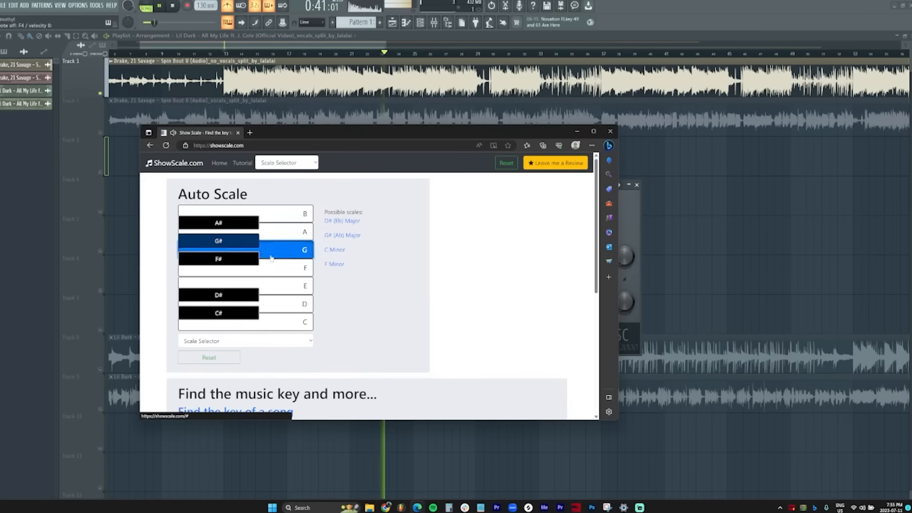
pyautogui.click(266, 268)
pyautogui.click(250, 303)
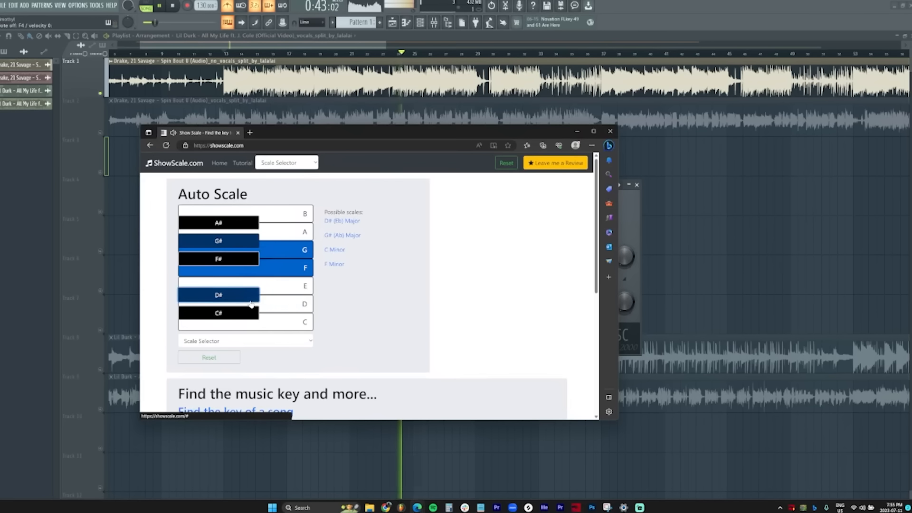
pyautogui.click(295, 313)
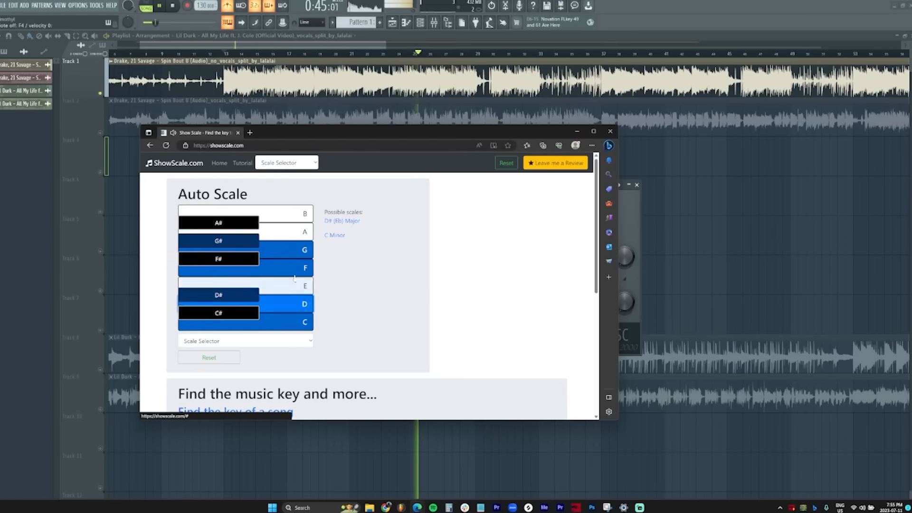
pyautogui.click(252, 233)
pyautogui.click(251, 221)
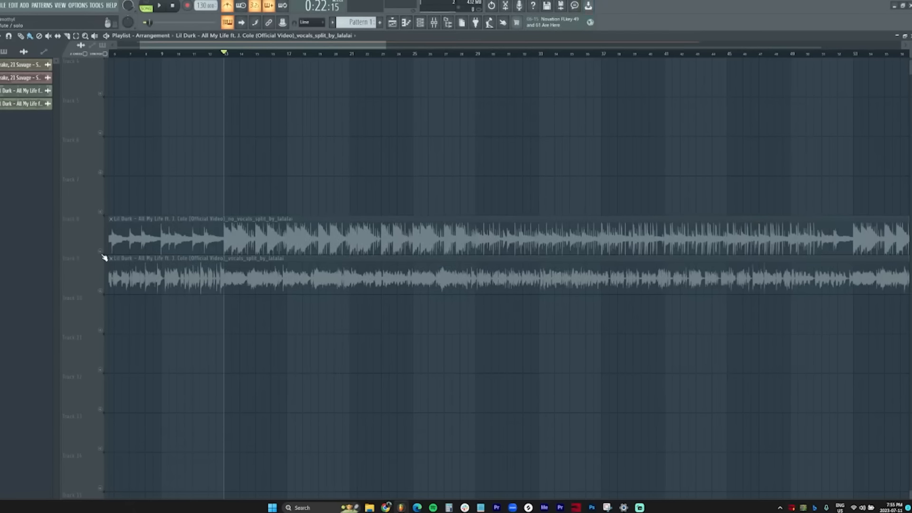
# Step: Solo the Lil Durk instrumental on Track 8 in the playlist
pyautogui.click(103, 255)
pyautogui.scroll(3, 320, 242)
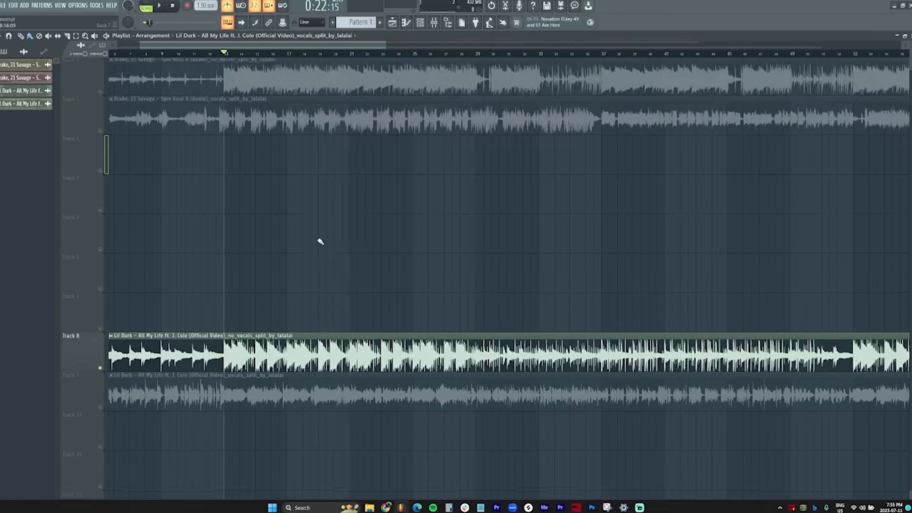
pyautogui.scroll(-1, 333, 254)
pyautogui.hotkey('alt', 'Tab')
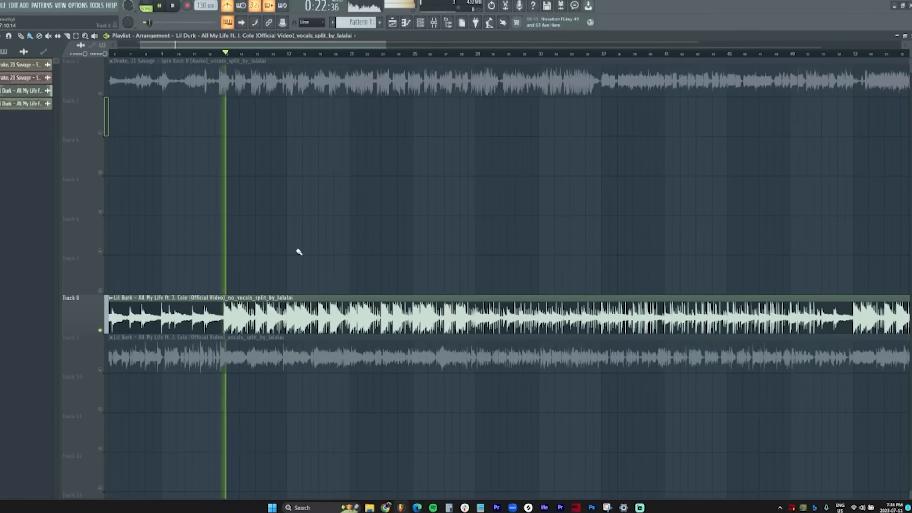
# Step: Mark A#, G# and G as heard notes on ShowScale's Auto Scale keyboard
pyautogui.hotkey('alt', 'Tab')
pyautogui.click(410, 226)
pyautogui.click(411, 242)
pyautogui.click(471, 251)
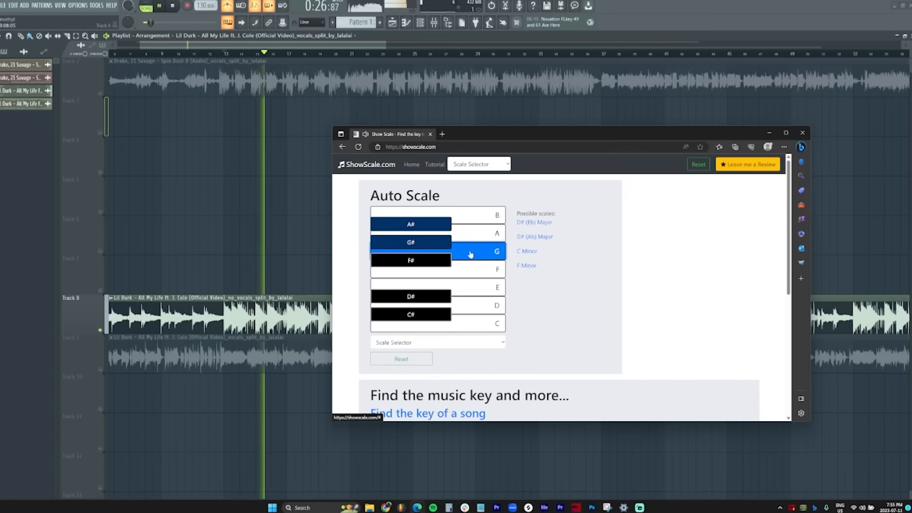
# Step: Add F, D# and D to the Lil Durk beat's marked notes on ShowScale
pyautogui.click(468, 267)
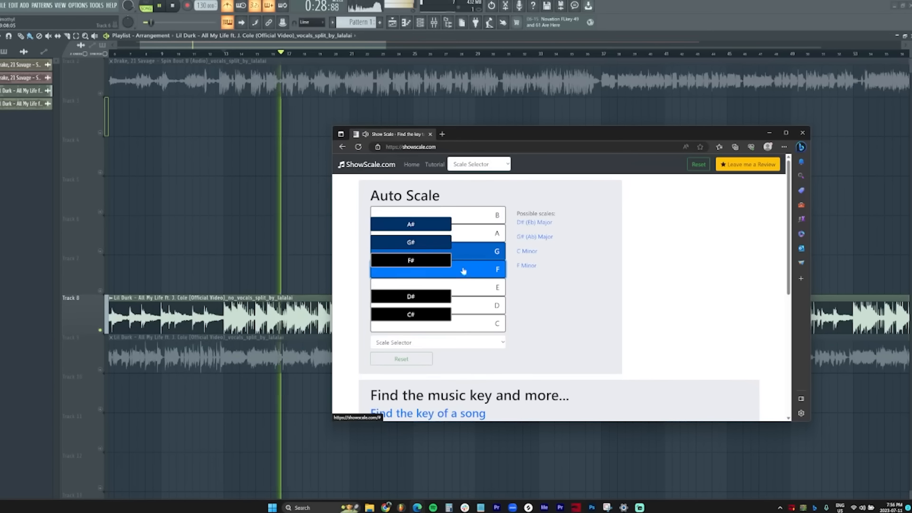
pyautogui.click(447, 296)
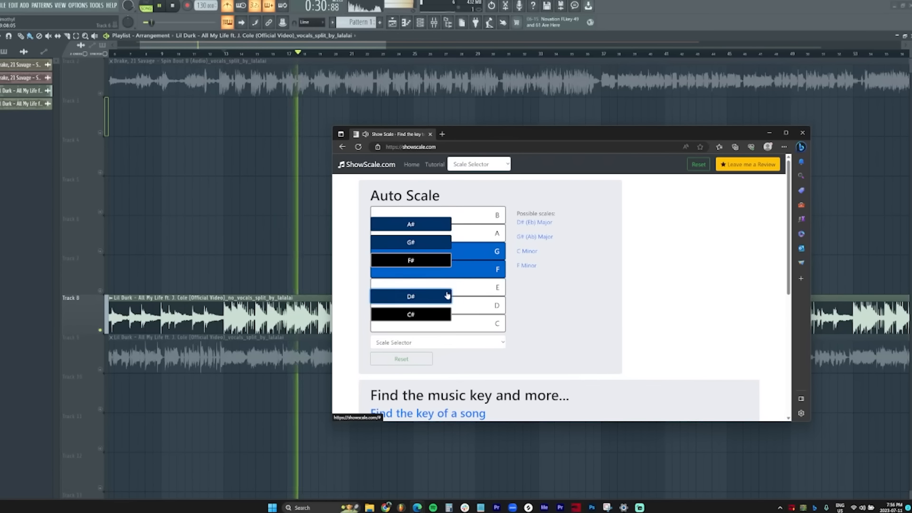
pyautogui.click(458, 307)
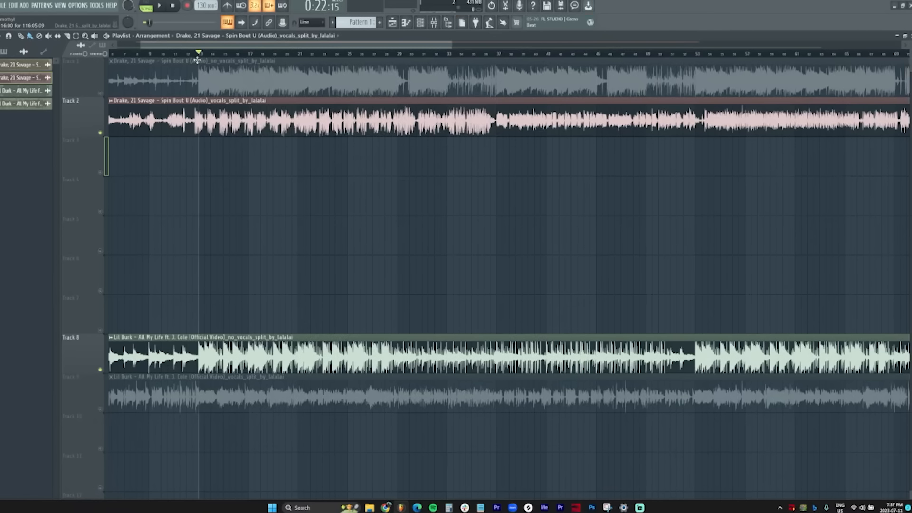
pyautogui.moveTo(202, 46); pyautogui.dragTo(140, 50)
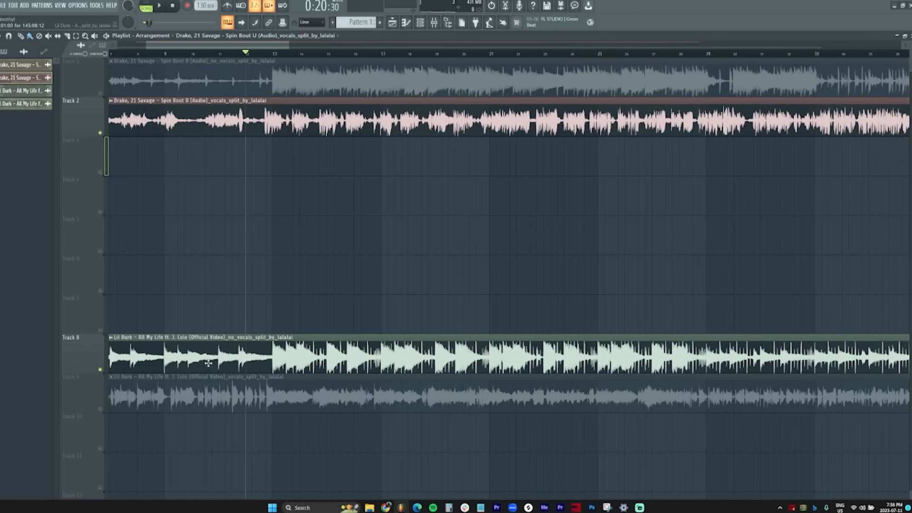
pyautogui.scroll(-2, 283, 81)
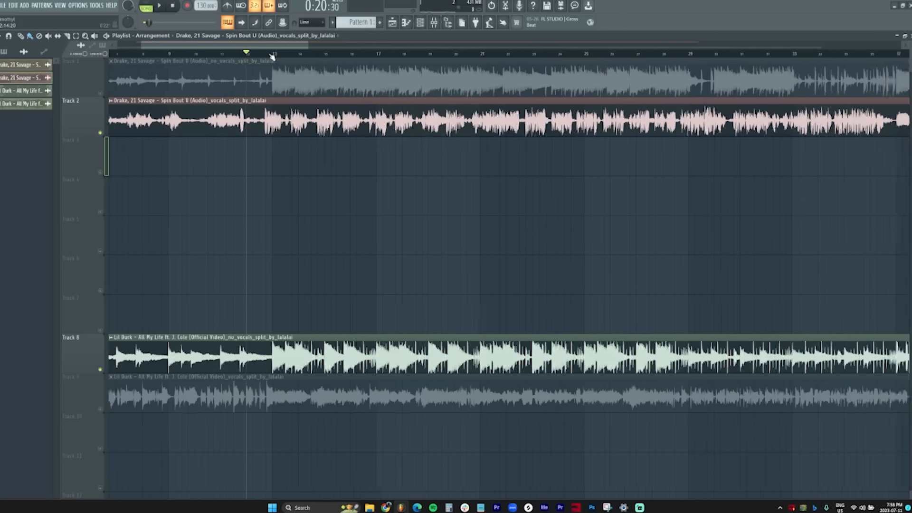
pyautogui.press('space')
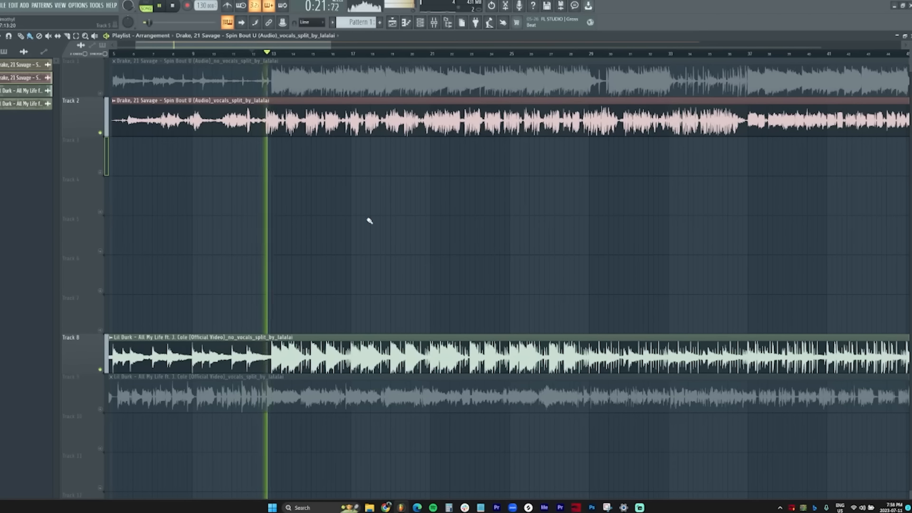
pyautogui.scroll(-2, 395, 56)
pyautogui.scroll(-1, 395, 56)
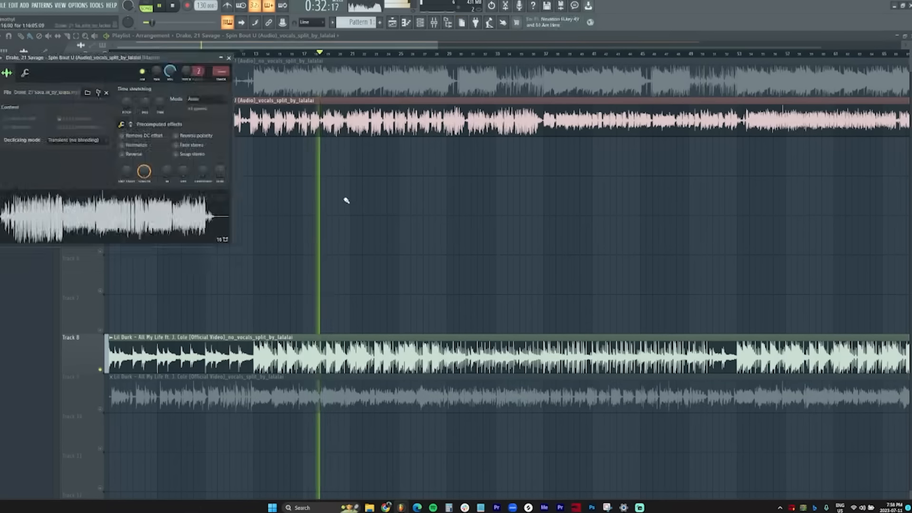
# Step: Close the Drake vocals channel settings and unmute the Lil Durk vocals on Track 9
pyautogui.press('Escape')
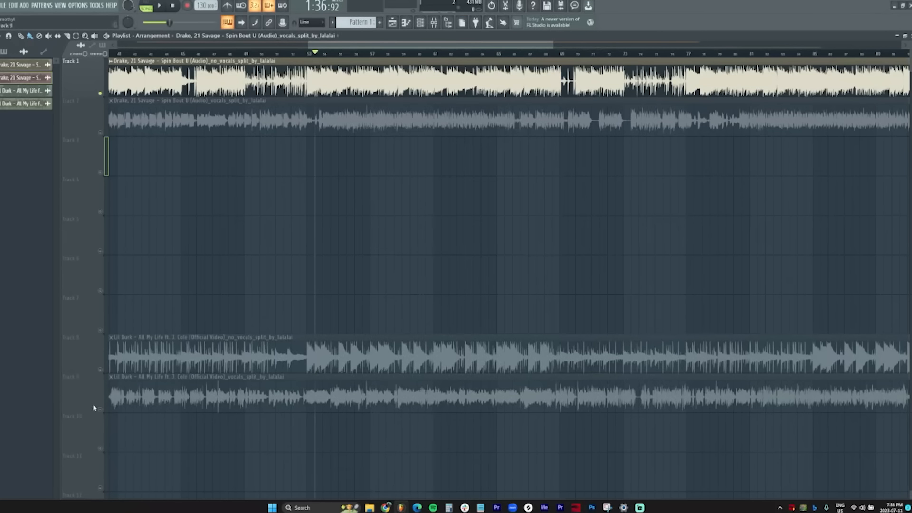
pyautogui.click(100, 408)
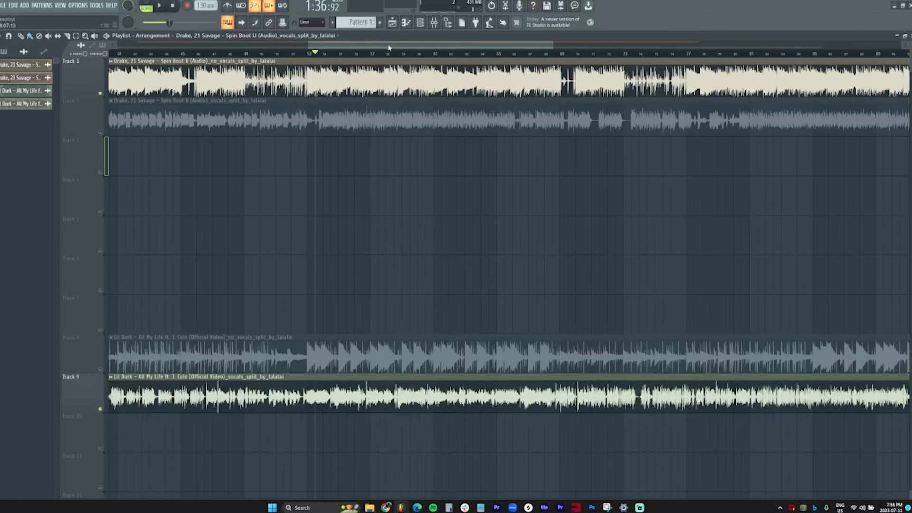
pyautogui.scroll(-3, 331, 55)
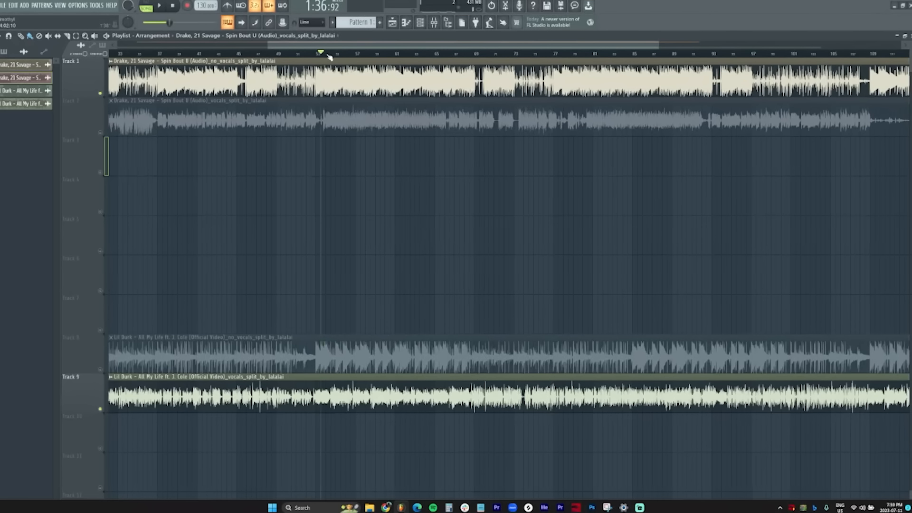
pyautogui.press('space')
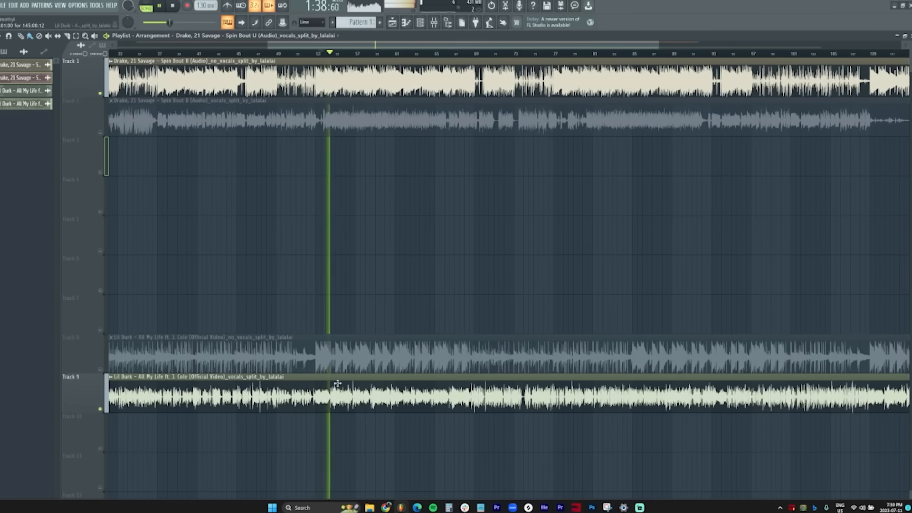
pyautogui.click(430, 55)
pyautogui.click(514, 55)
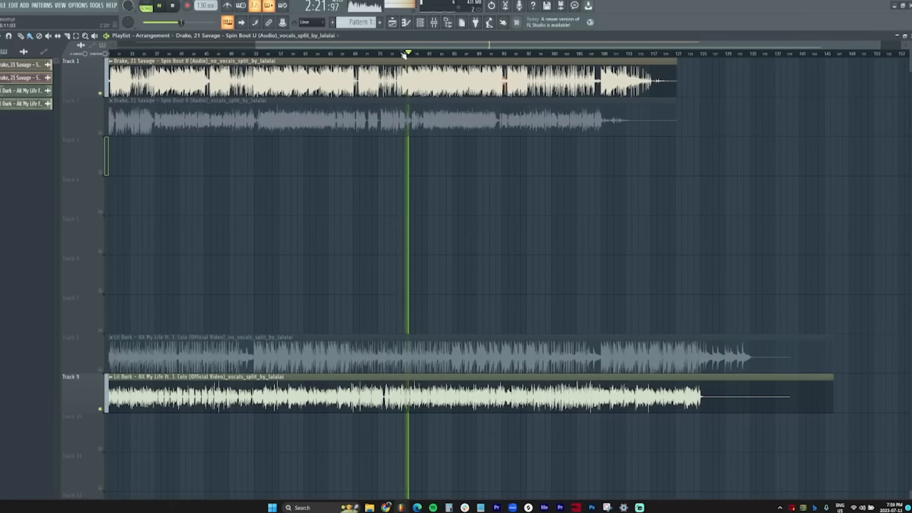
pyautogui.scroll(-2, 404, 55)
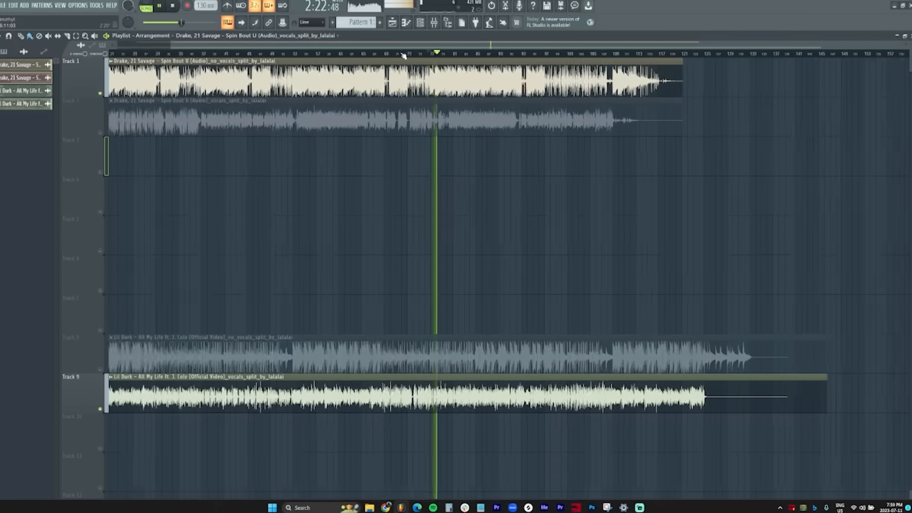
pyautogui.scroll(5, 403, 55)
pyautogui.moveTo(422, 48); pyautogui.dragTo(458, 48)
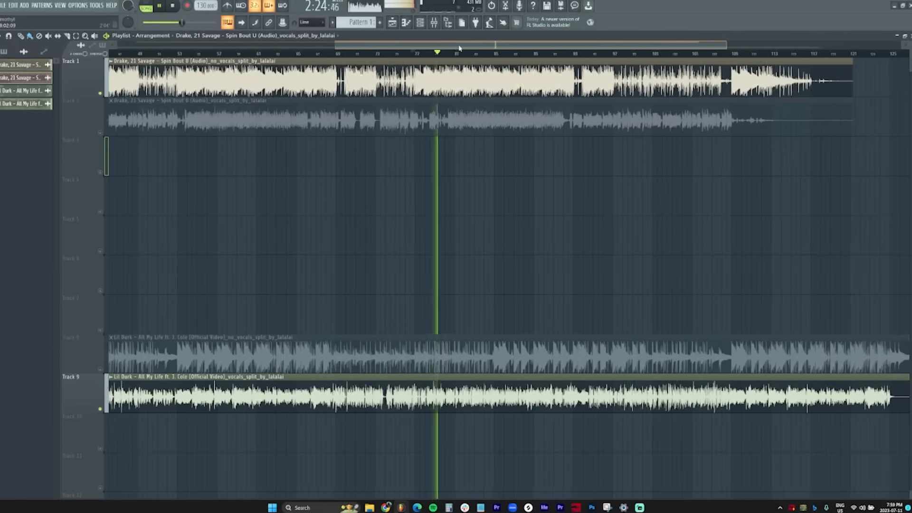